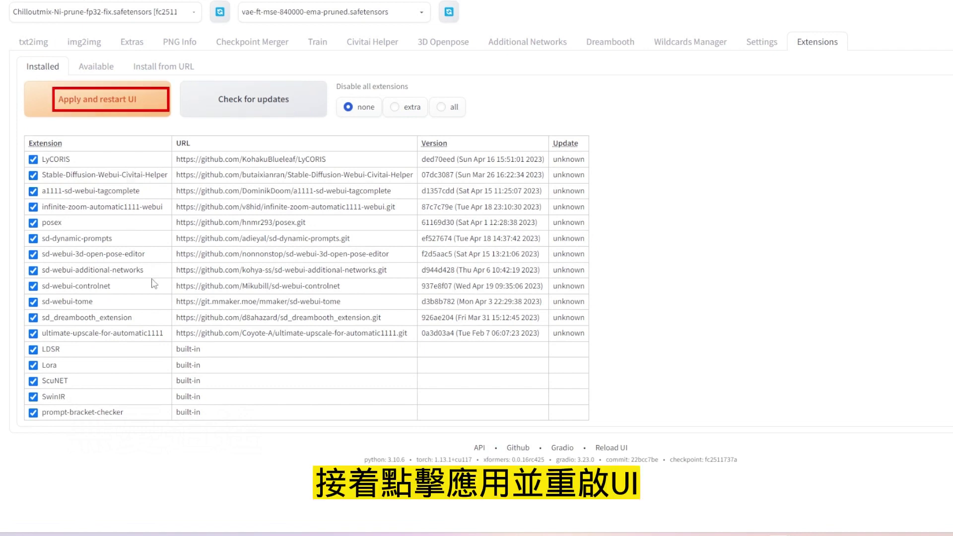
- Apply the extension changes, restart the UI and open the Infinite Zoom extension
left_click(117, 105)
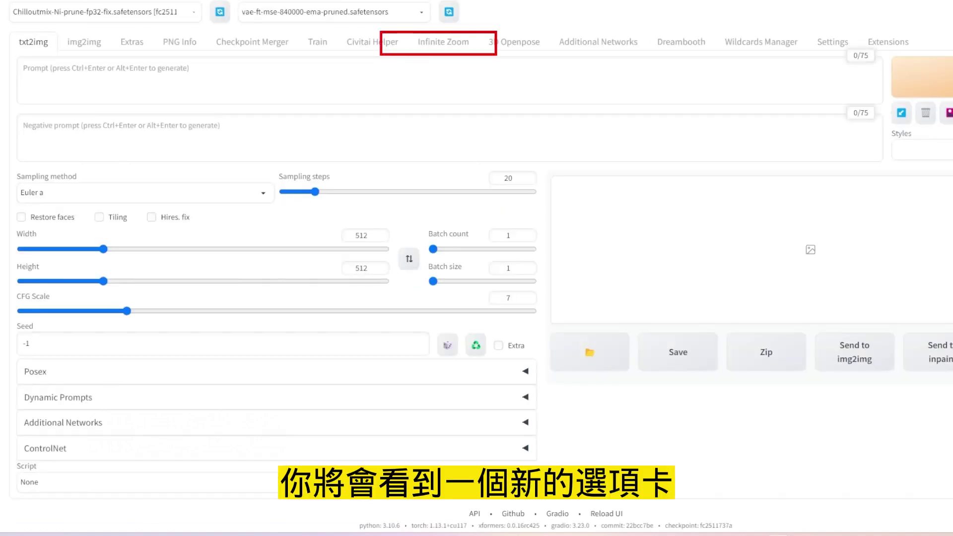
left_click(445, 43)
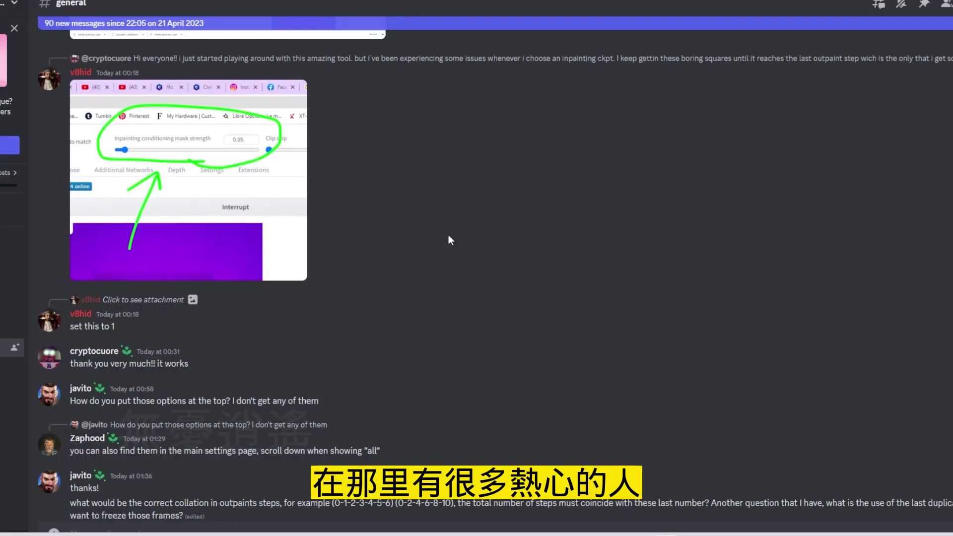
- Switch to Discord and read through the troubleshooting conversation in the general channel
scroll(448, 234, "down", 15)
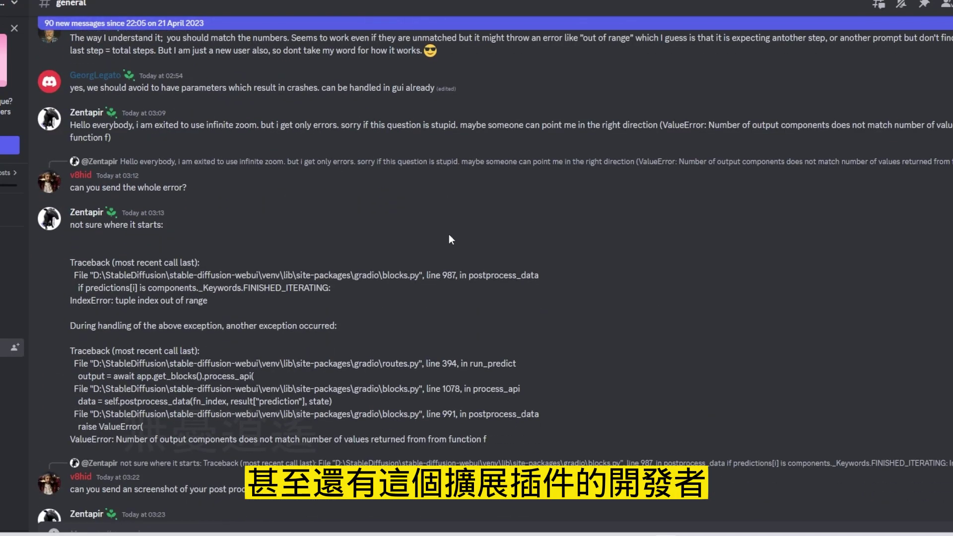
scroll(449, 234, "down", 10)
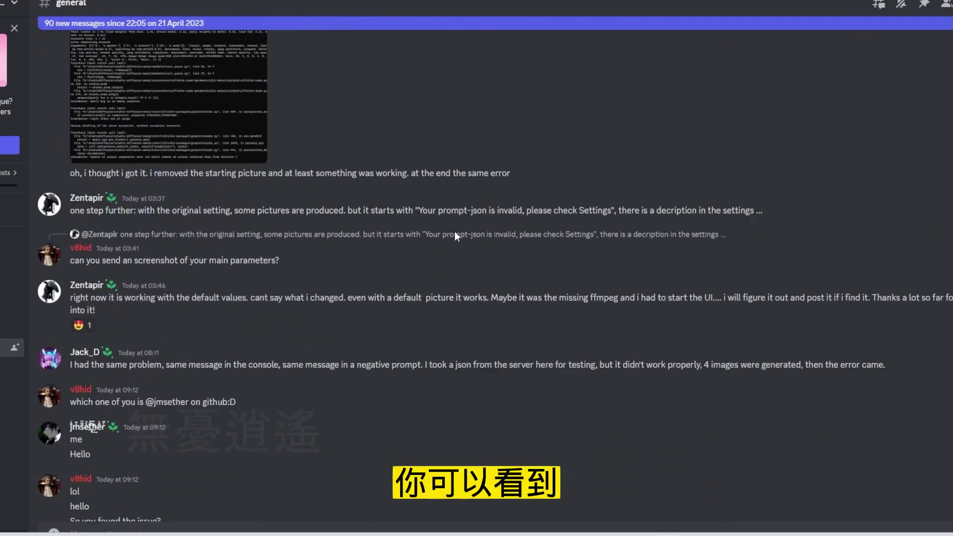
scroll(455, 231, "down", 8)
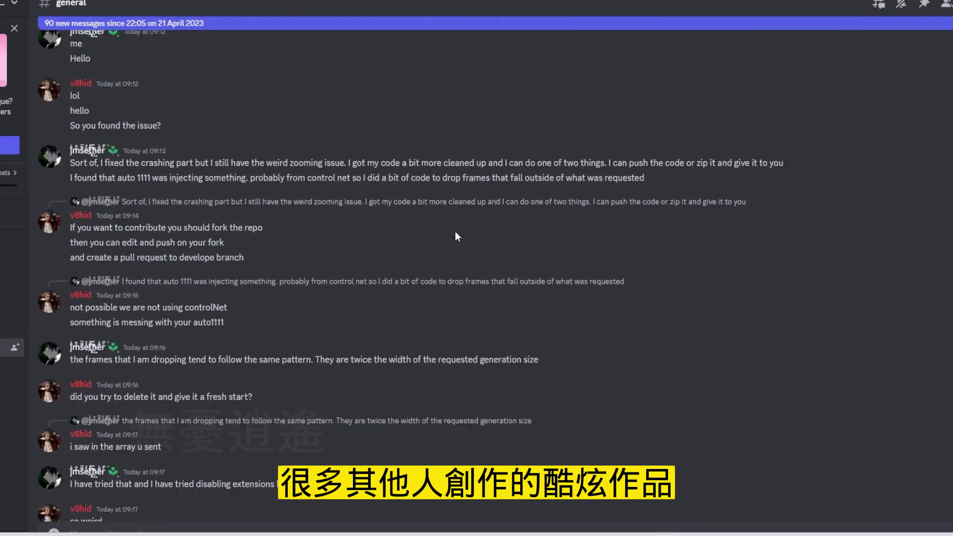
scroll(455, 232, "down", 8)
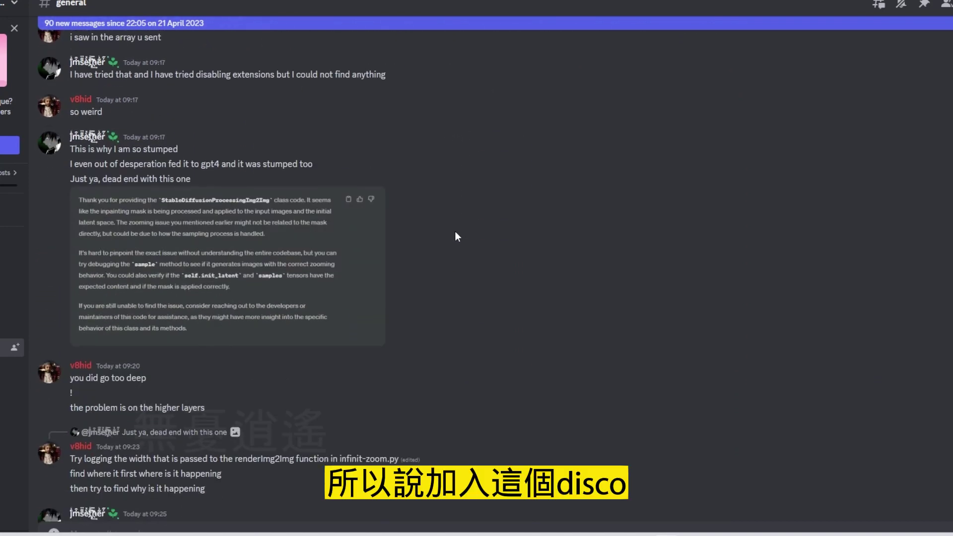
scroll(455, 233, "down", 6)
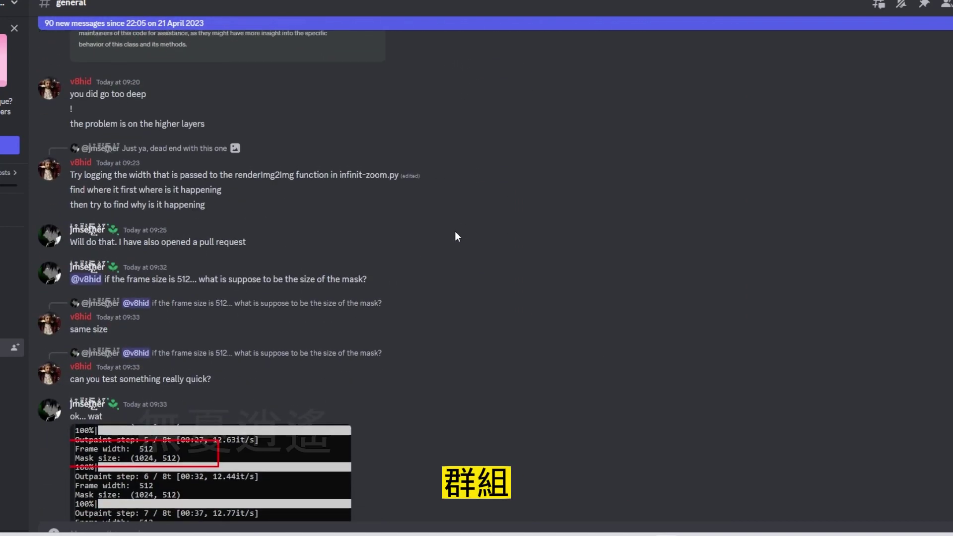
scroll(454, 236, "down", 2)
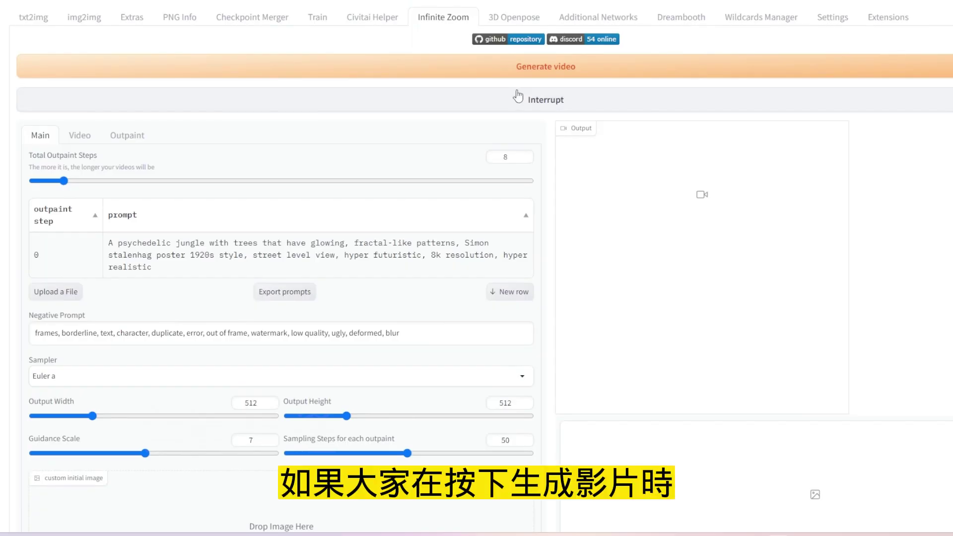
- Try to generate an Infinite Zoom video with the default jungle prompt, and look at the Outpaint and Video settings
left_click(531, 69)
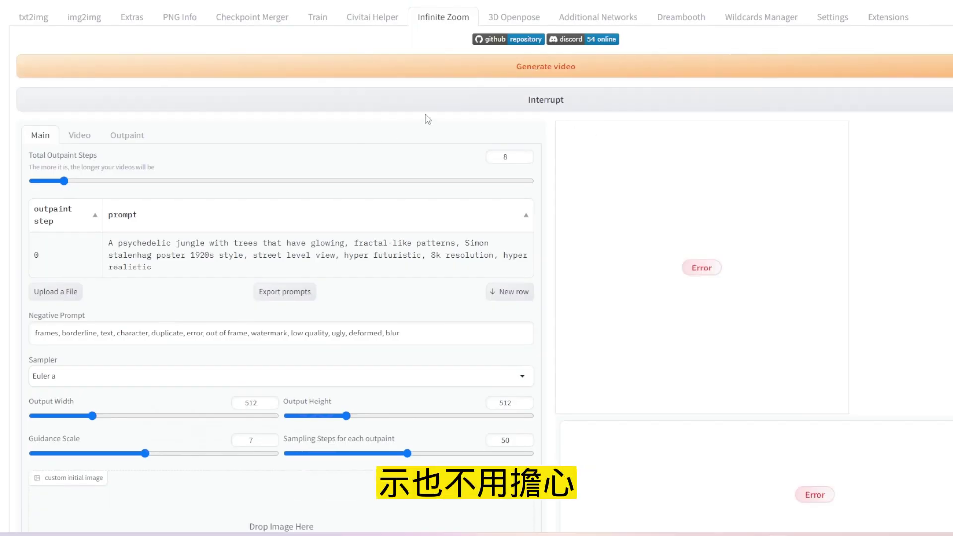
left_click(128, 138)
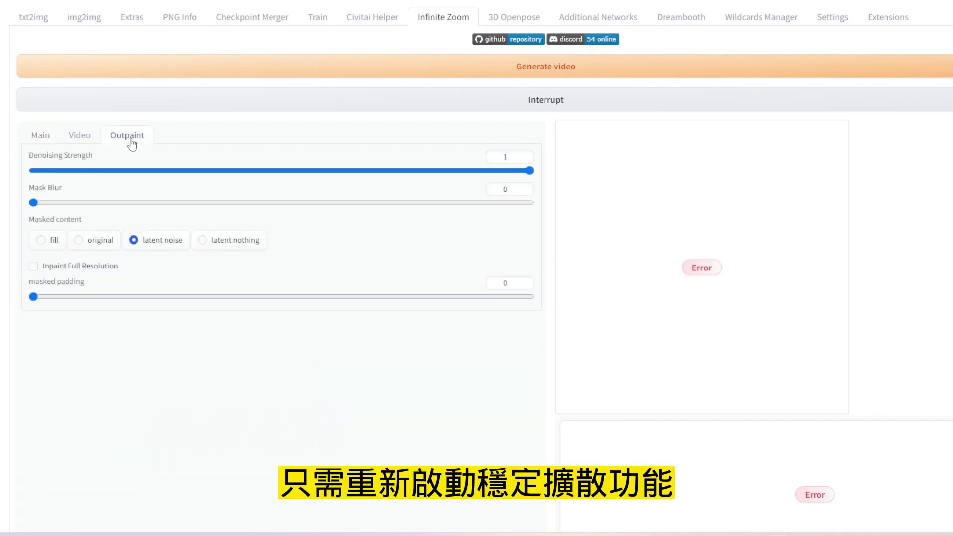
left_click(80, 138)
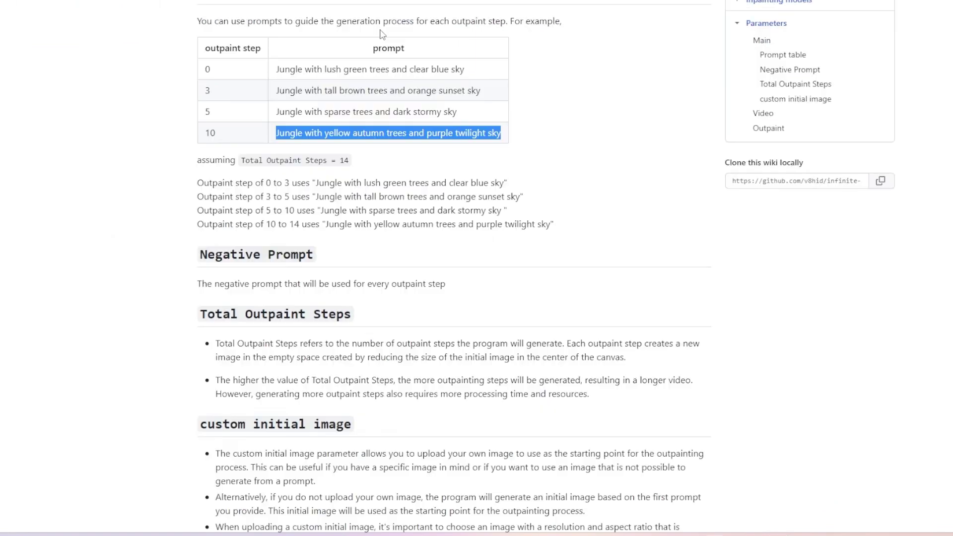
- Check the wiki's example prompts for each outpaint step and view the custom initial image setting in Infinite Zoom
left_click(89, 106)
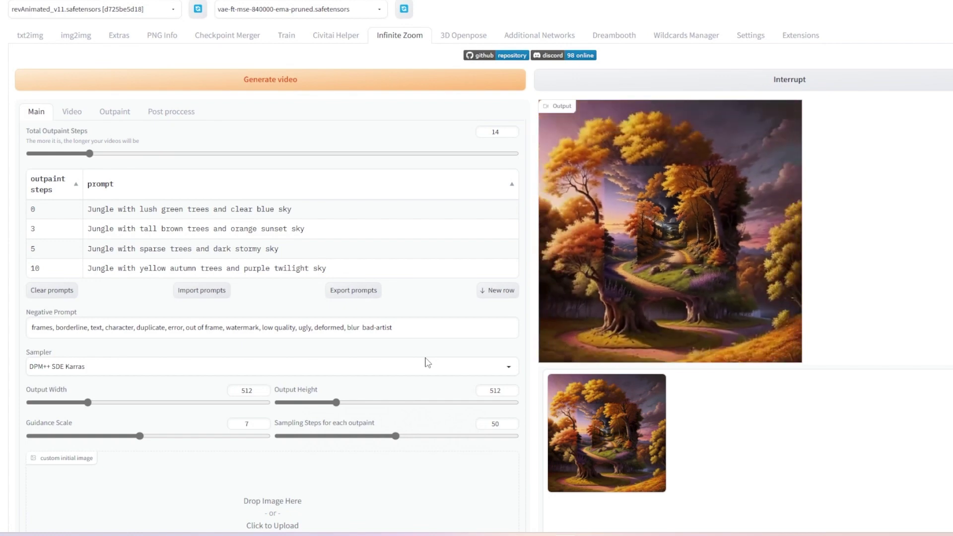
scroll(477, 268, "down", 5)
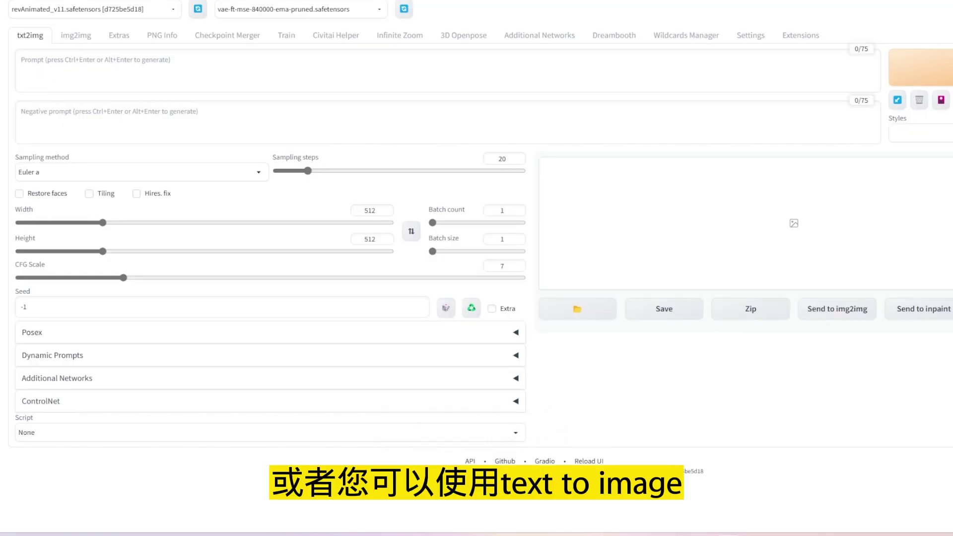
- Enter the txt2img prompt "(((girl in jungle))), high resolution, vibrant colors, surrounded by lush green trees, clear blue sky, golden hour, rule of thirds, painted image, impressionistic style"
left_click(117, 75)
type("(((girl in jungle))), high resolution, vibrant colors, surrounded by lush green trees, clear blue sky, golden hour, rule of thirds, painted image, impressionistic style")
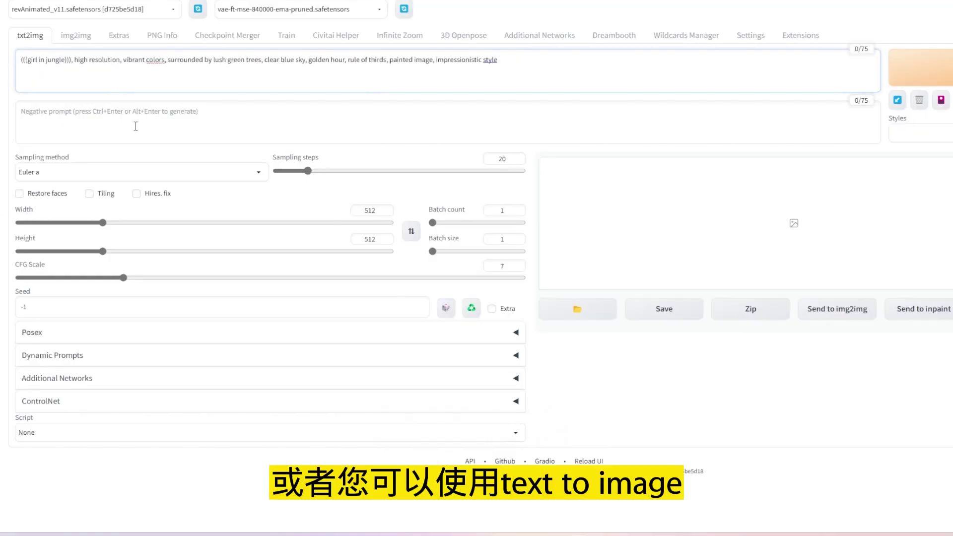
- Set the sampling method to DPM++ SDE Karras and generate the girl-in-jungle image
left_click(139, 172)
left_click(107, 362)
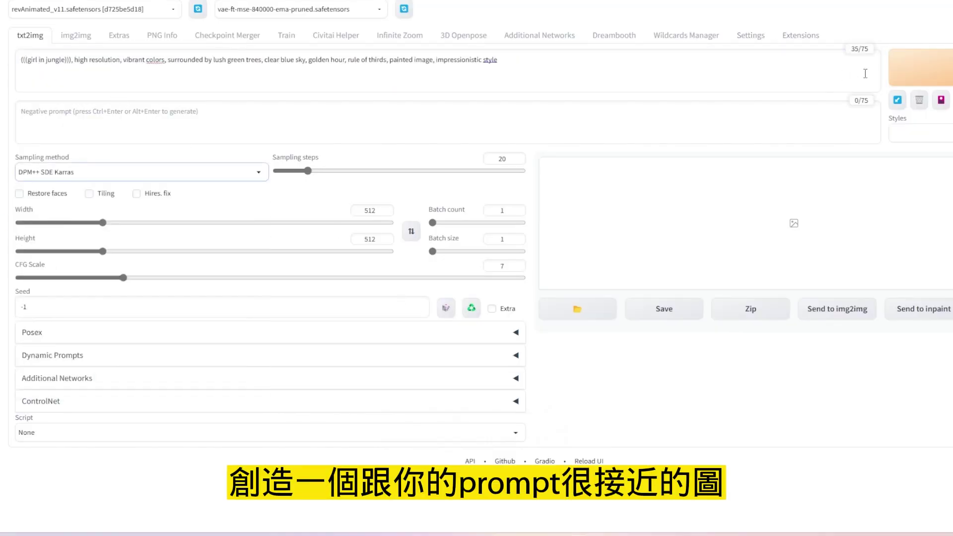
left_click(918, 69)
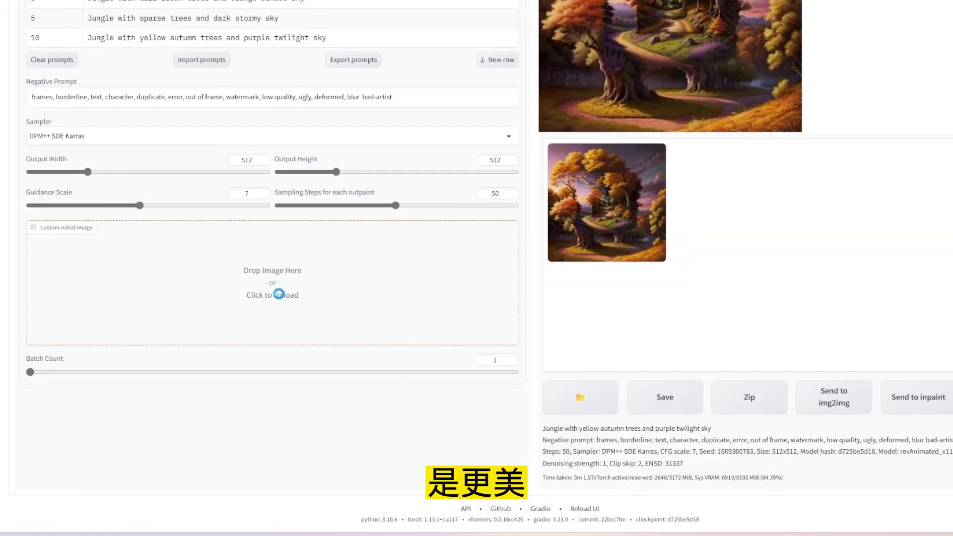
- Upload the girl-in-jungle image as the custom initial image in Infinite Zoom and generate the video
left_click_drag(277, 291, 276, 293)
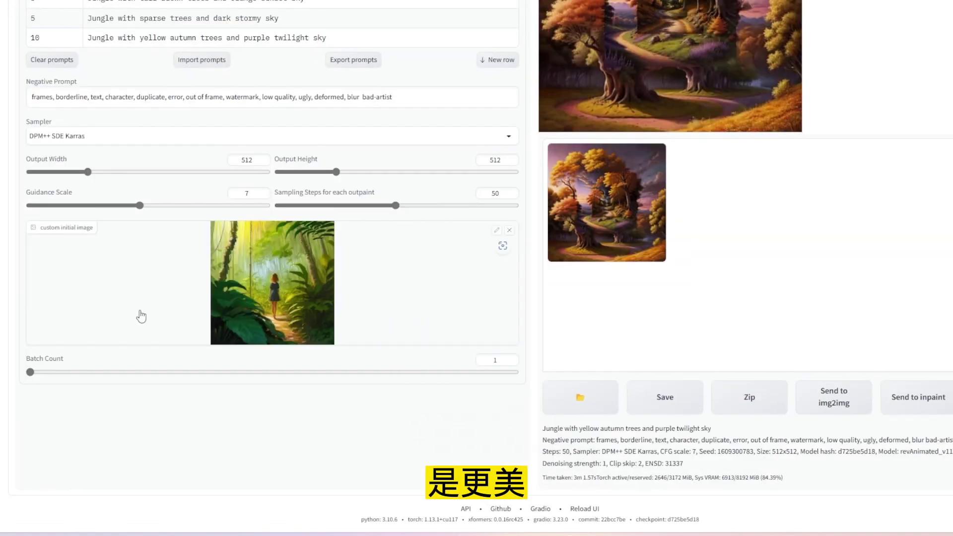
scroll(155, 311, "up", 3)
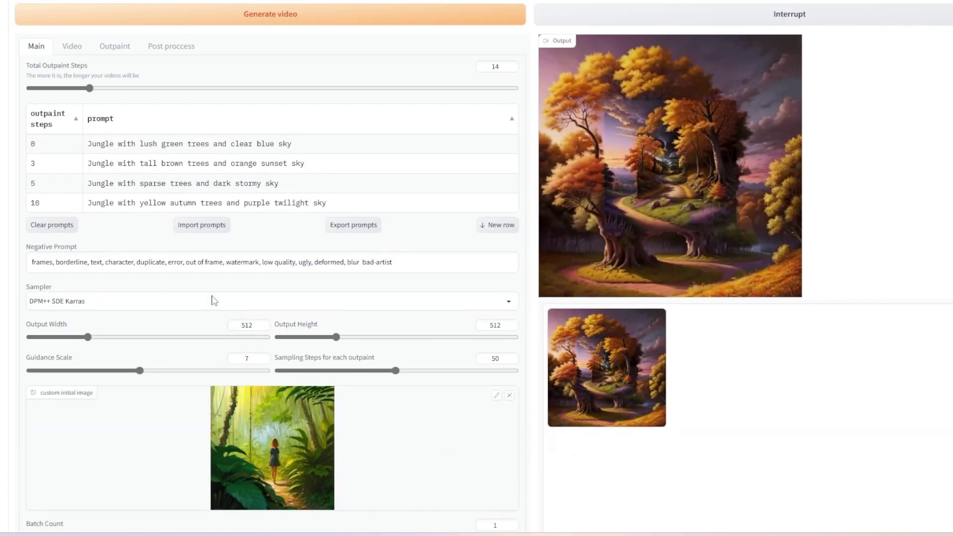
left_click(301, 20)
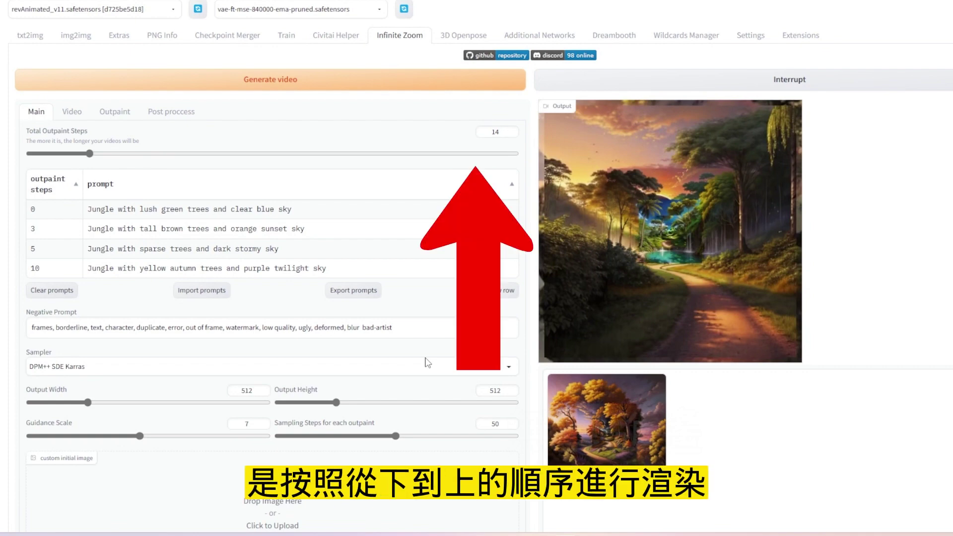
- Review the Infinite Zoom video, outpaint and post-process settings
left_click(72, 111)
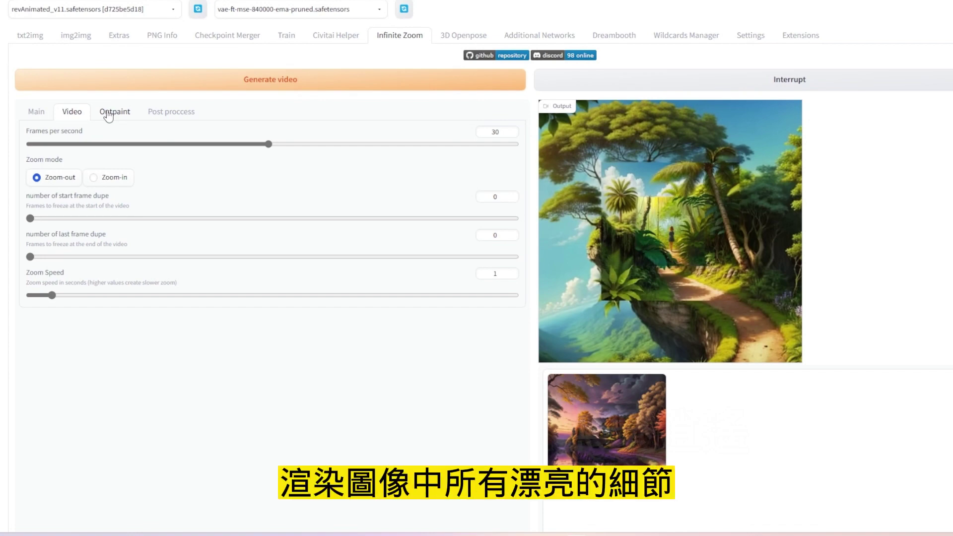
left_click(108, 113)
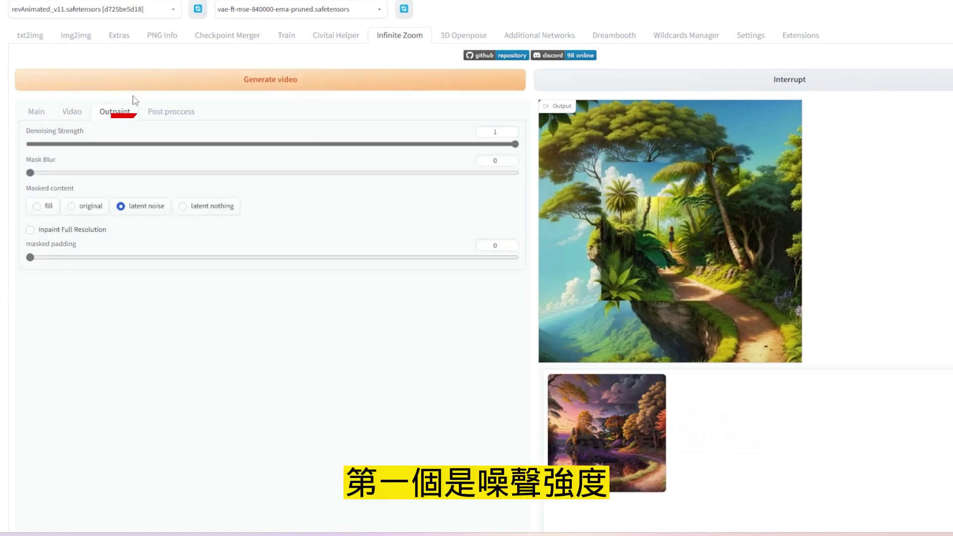
left_click(159, 115)
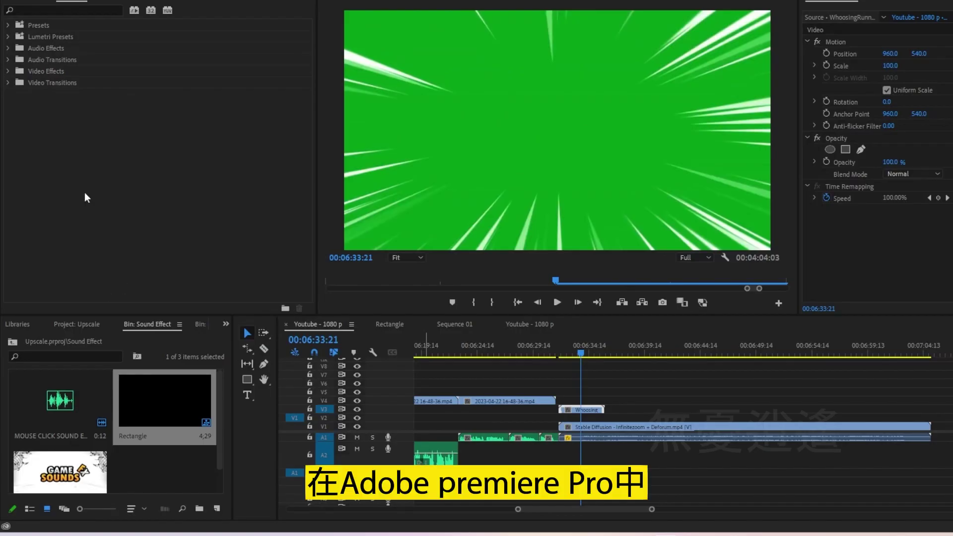
- In Adobe Premiere Pro, apply the Ultra Key effect to the green-screen whoosh clip on V3 and sample its green background as key color
left_click(36, 10)
type("ultra")
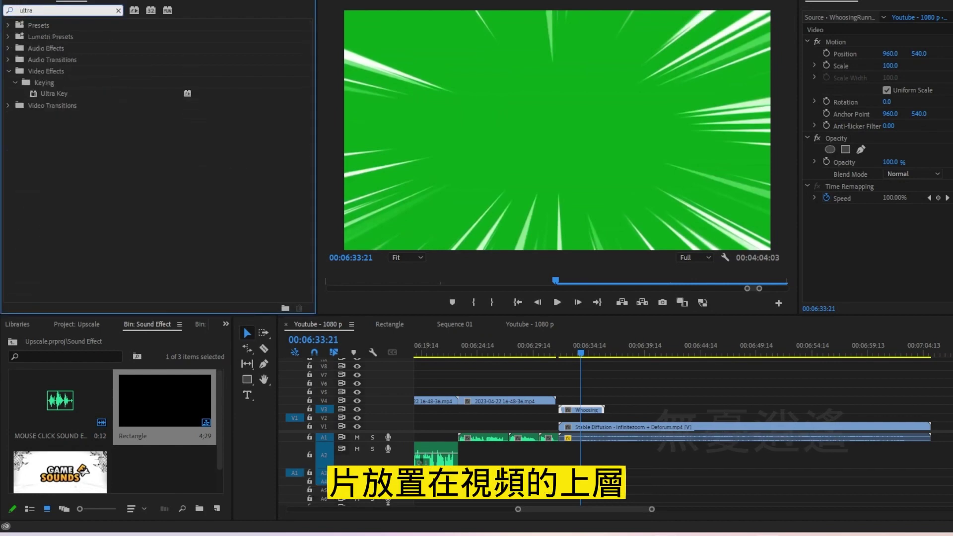
left_click(80, 94)
left_click_drag(80, 94, 582, 410)
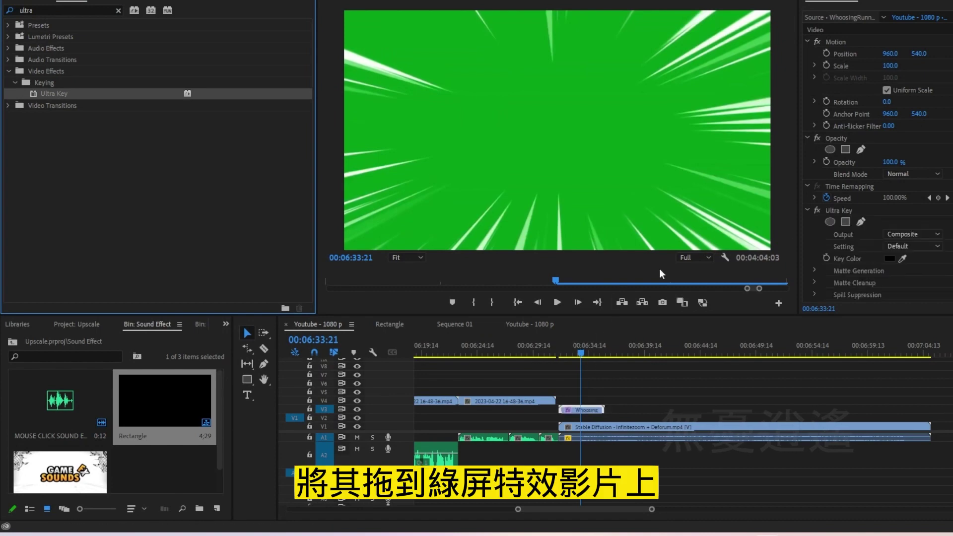
left_click(903, 259)
left_click(625, 182)
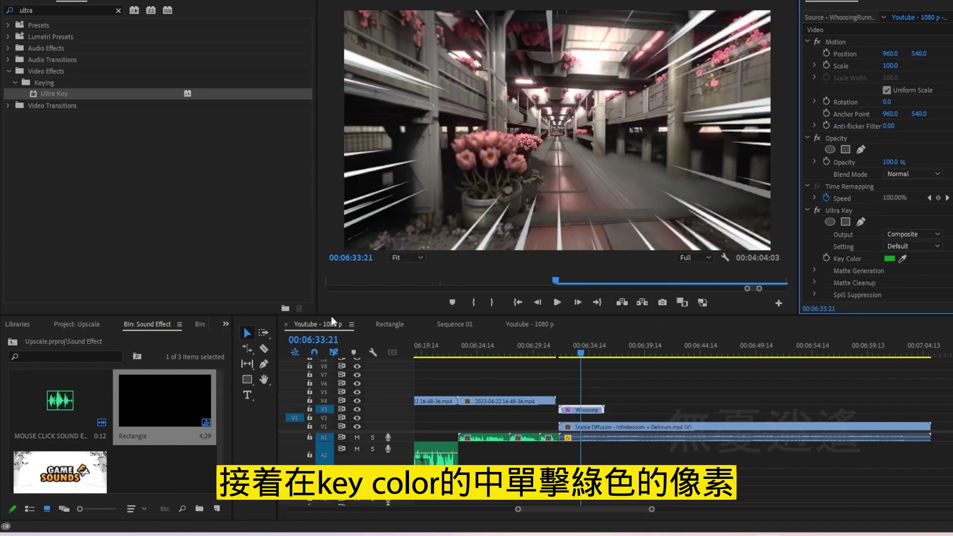
- Rate-stretch the green-screen whoosh clip on V3 to end together with the Stable Diffusion clip on V1
left_click(247, 349)
left_click_drag(604, 410, 930, 411)
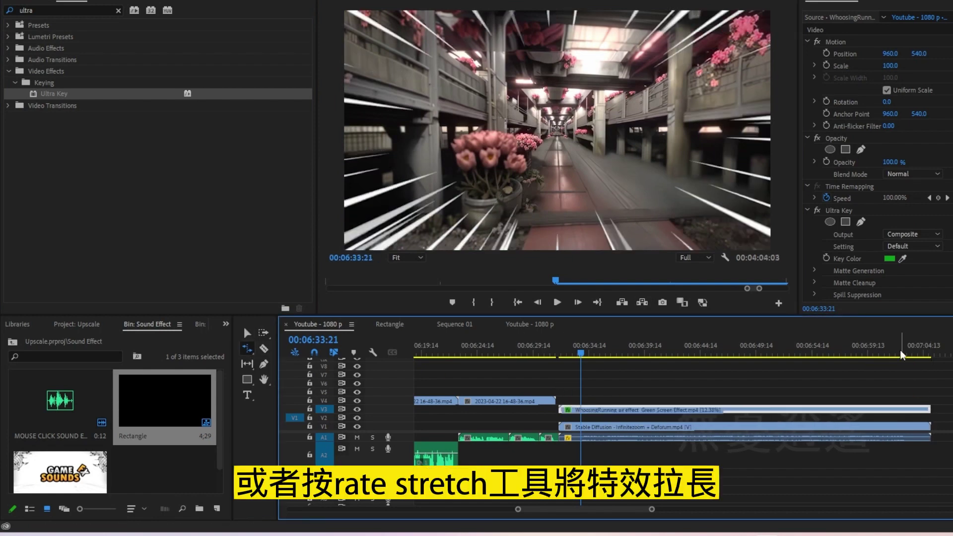
key("v")
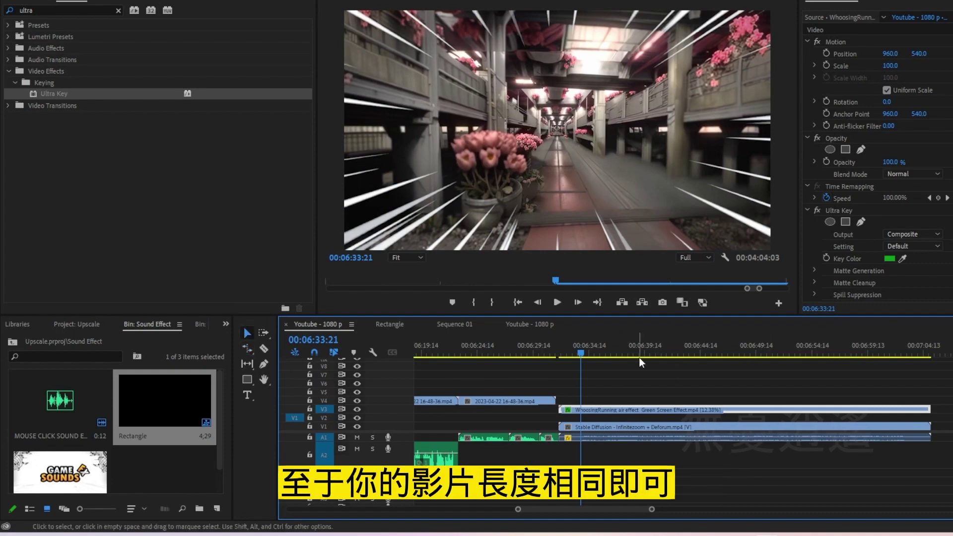